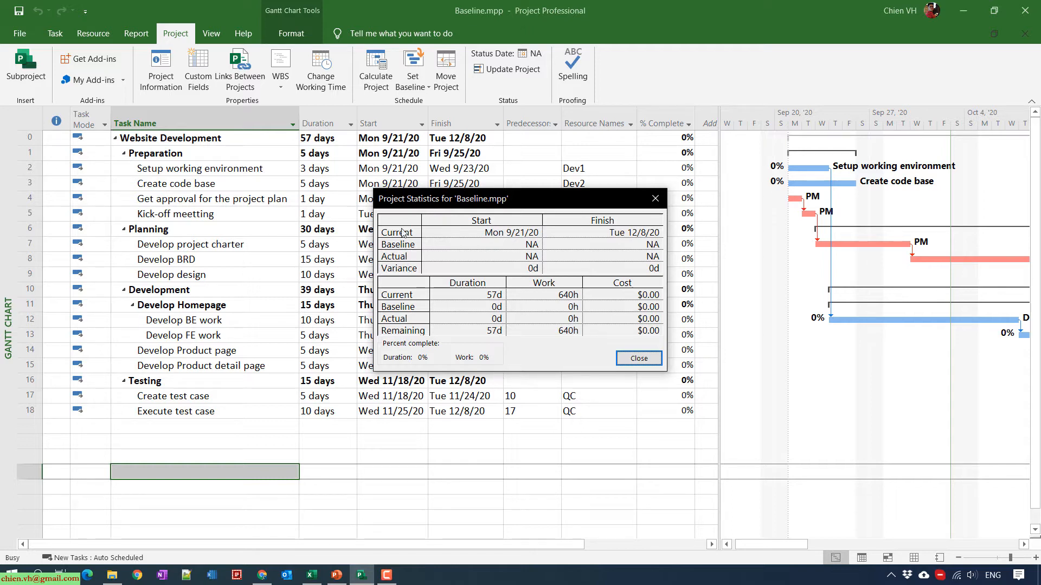
- Close the Project Statistics for Baseline.mpp, whose baseline values still read NA
left_click(651, 360)
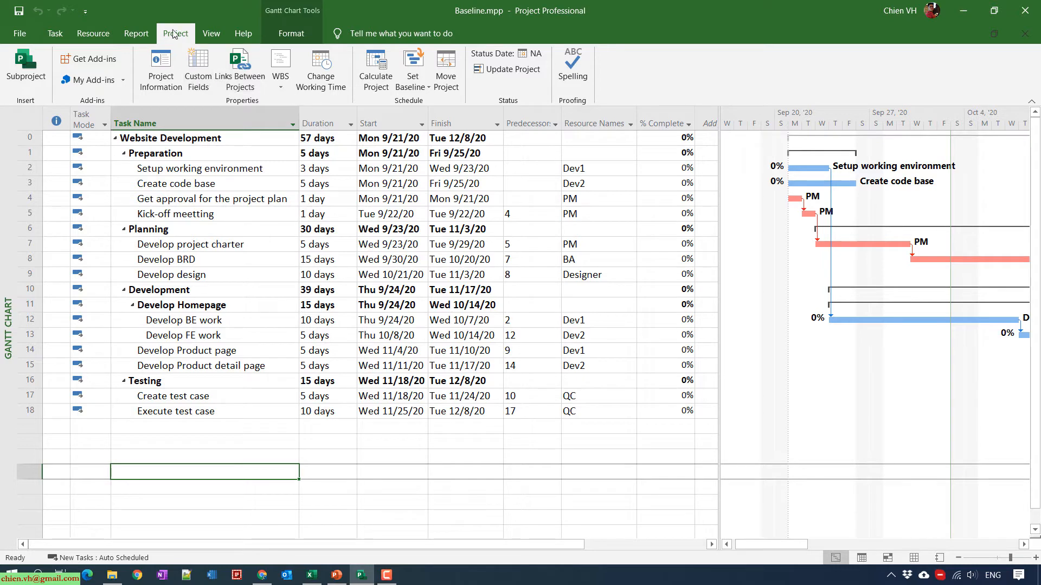
- Set Baseline for the entire Website Development project, keeping the default Baseline slot
left_click(424, 86)
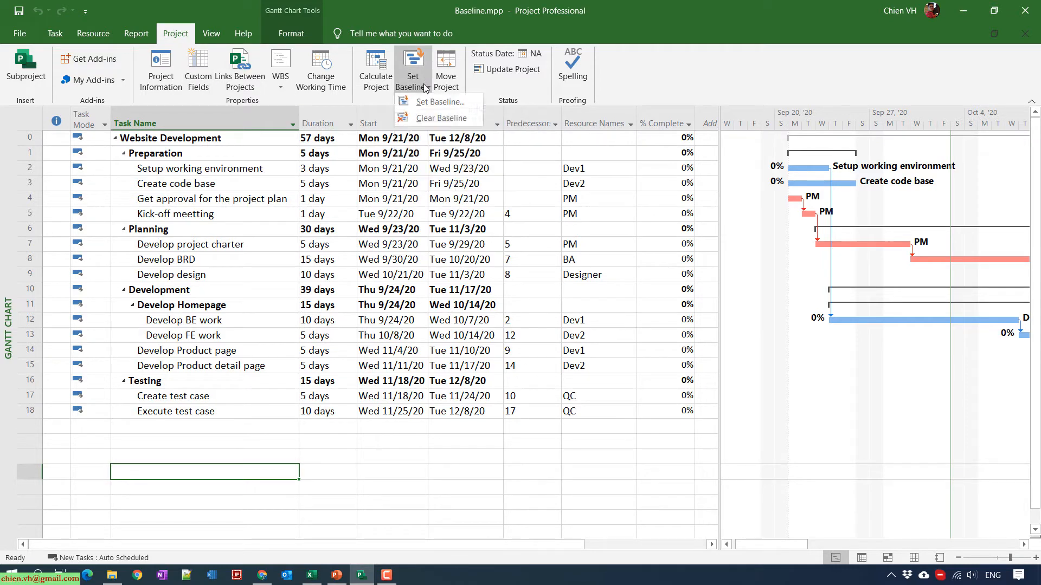
left_click(460, 104)
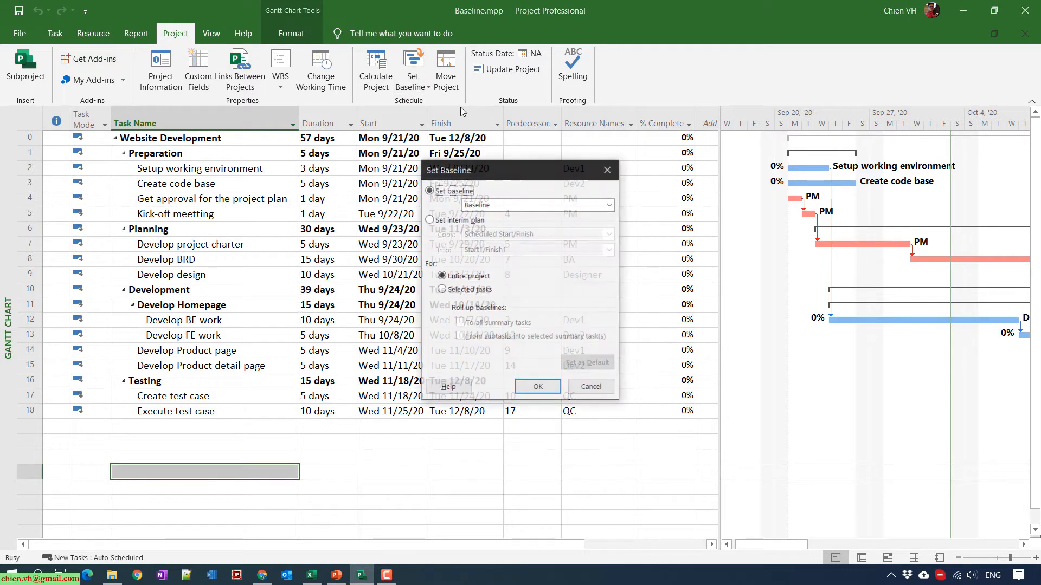
left_click_drag(506, 163, 485, 130)
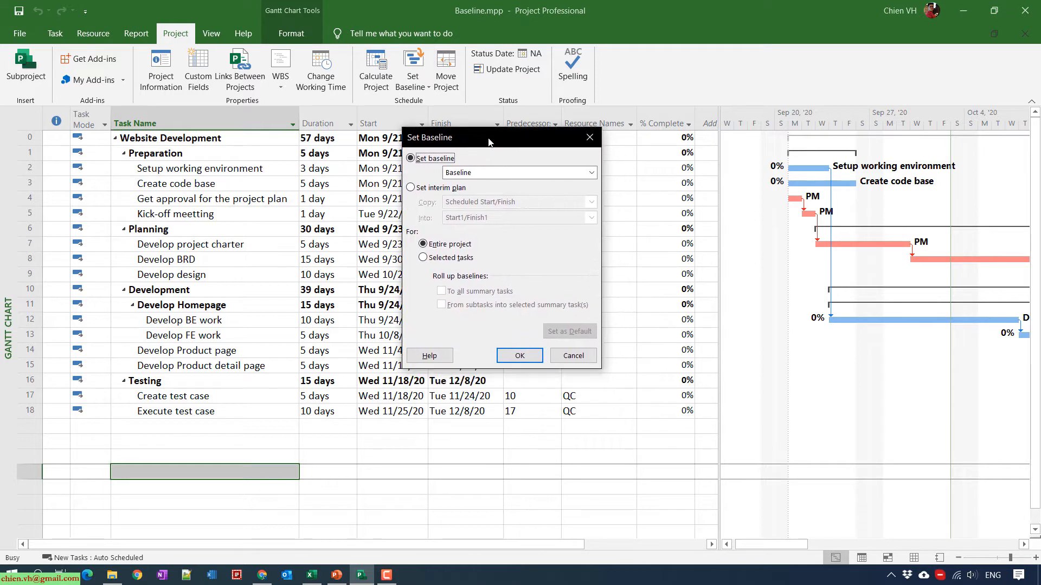
left_click(592, 173)
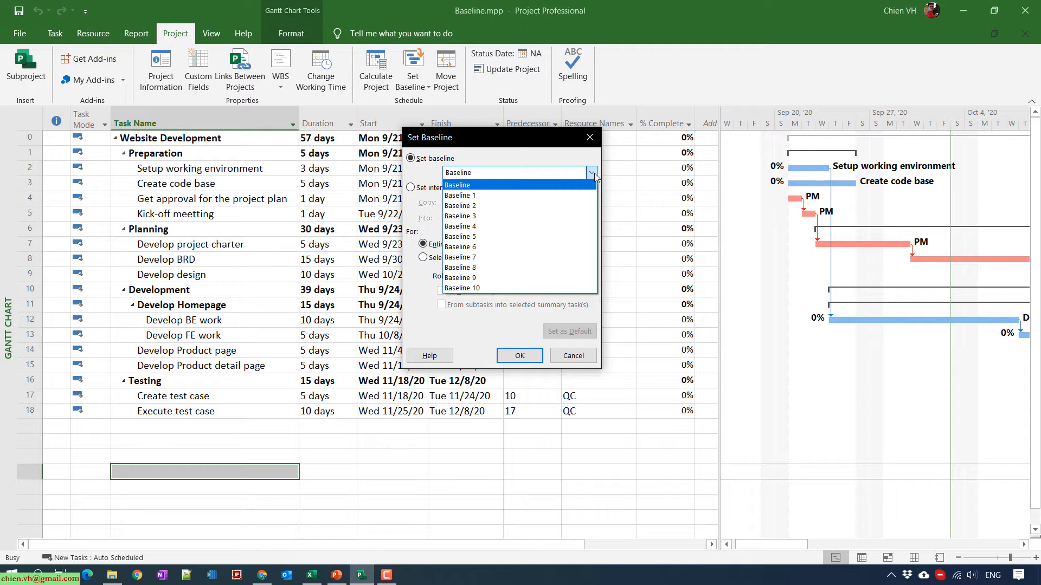
left_click(503, 155)
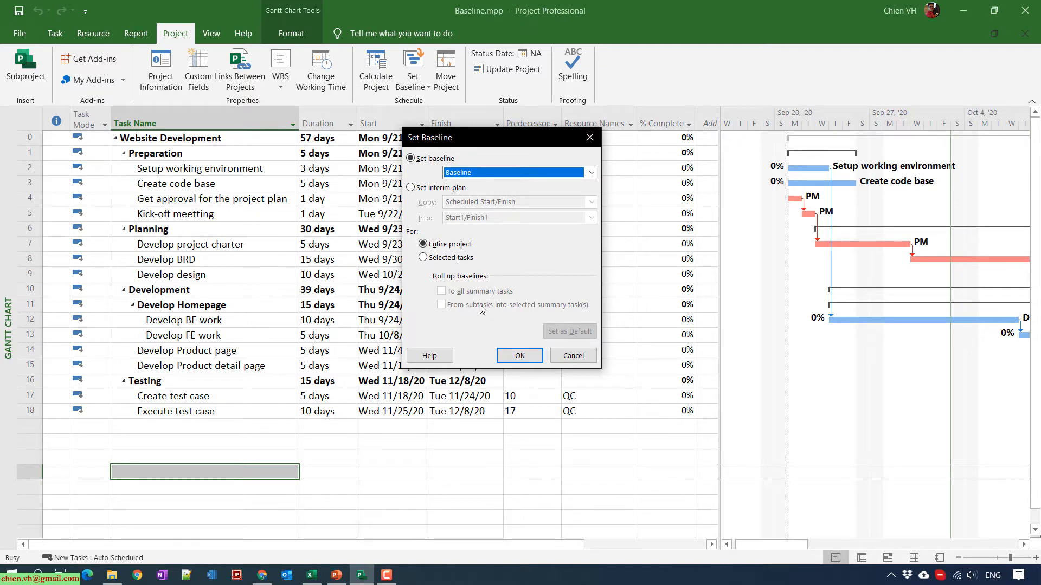
left_click(519, 356)
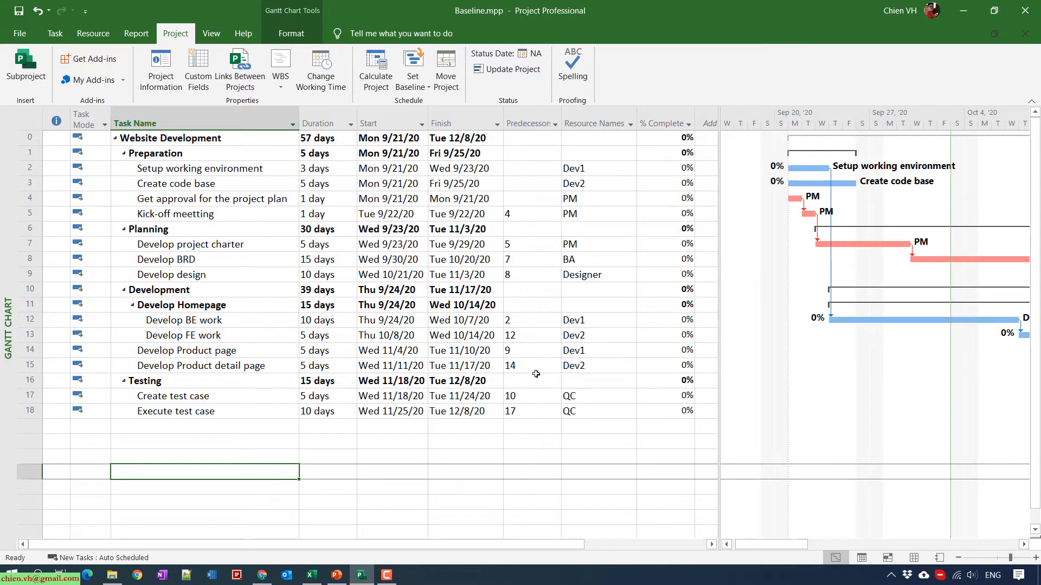
left_click(421, 86)
left_click(435, 103)
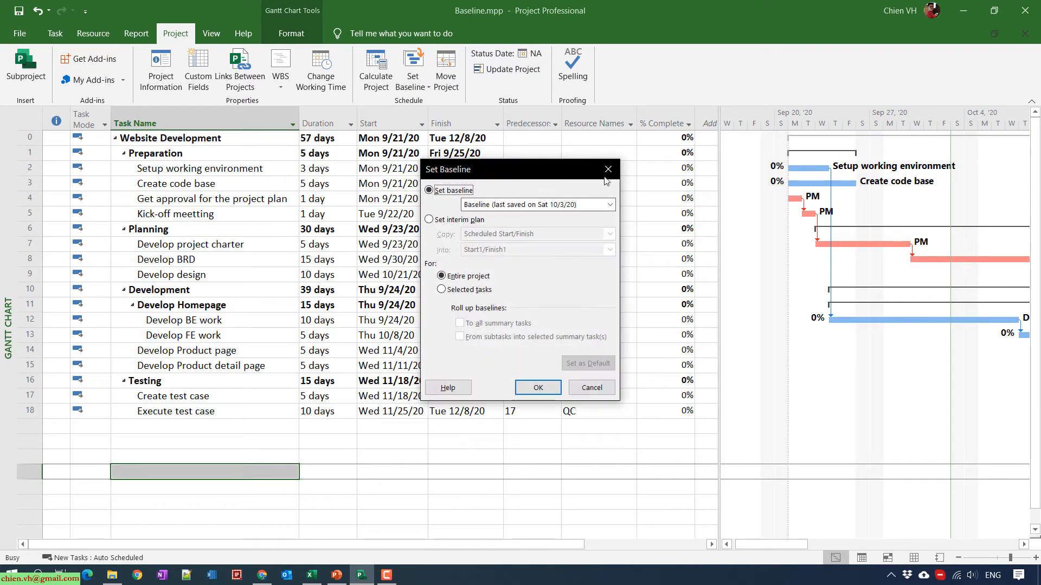
left_click(609, 205)
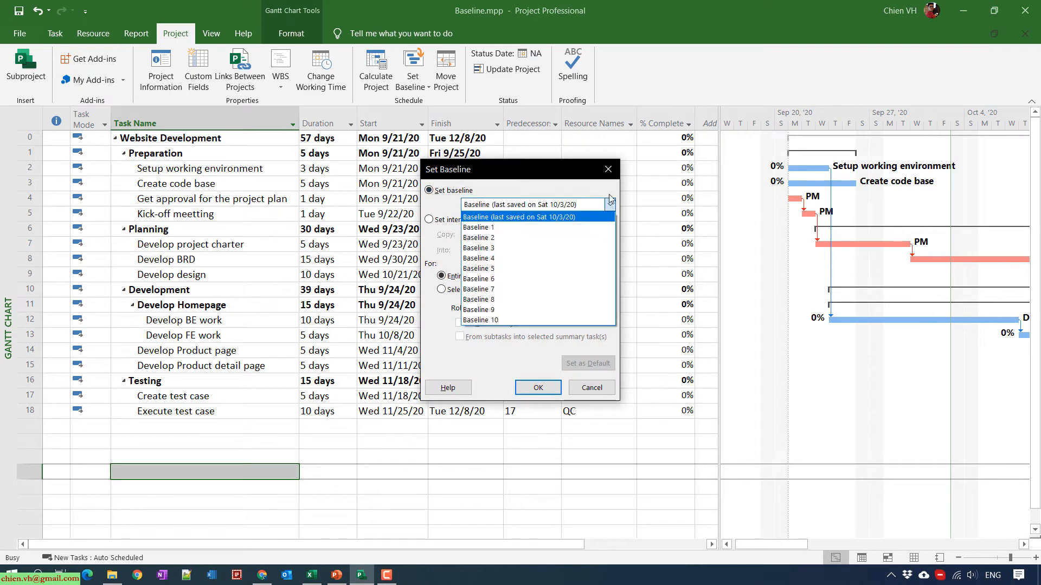
left_click(610, 205)
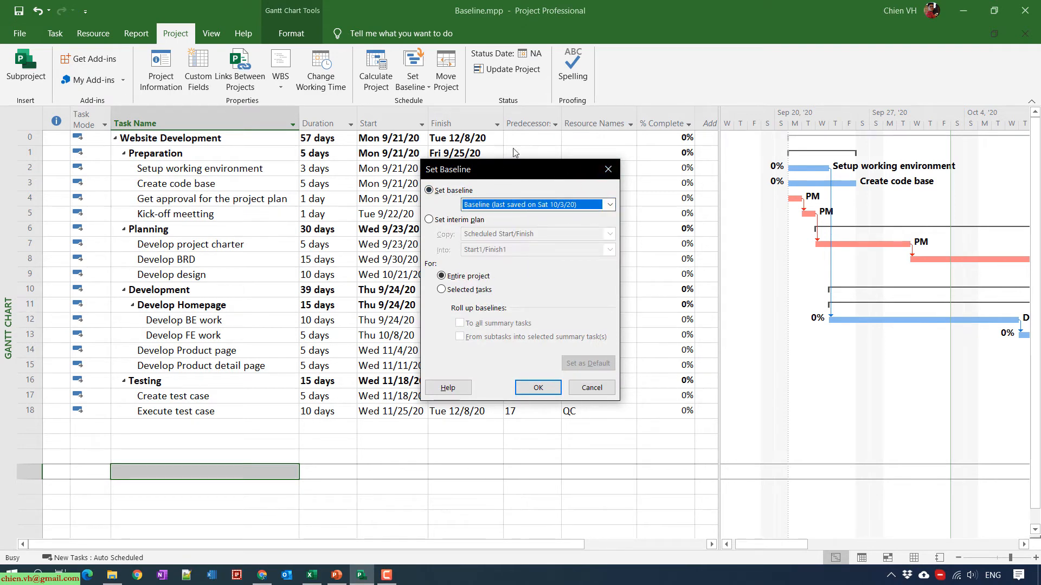
left_click(592, 387)
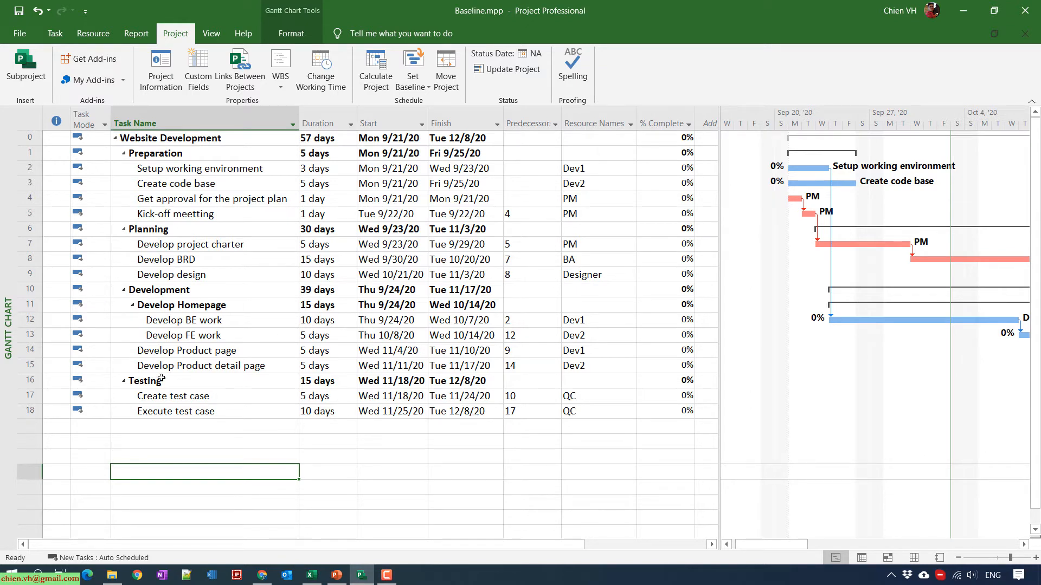
left_click(161, 69)
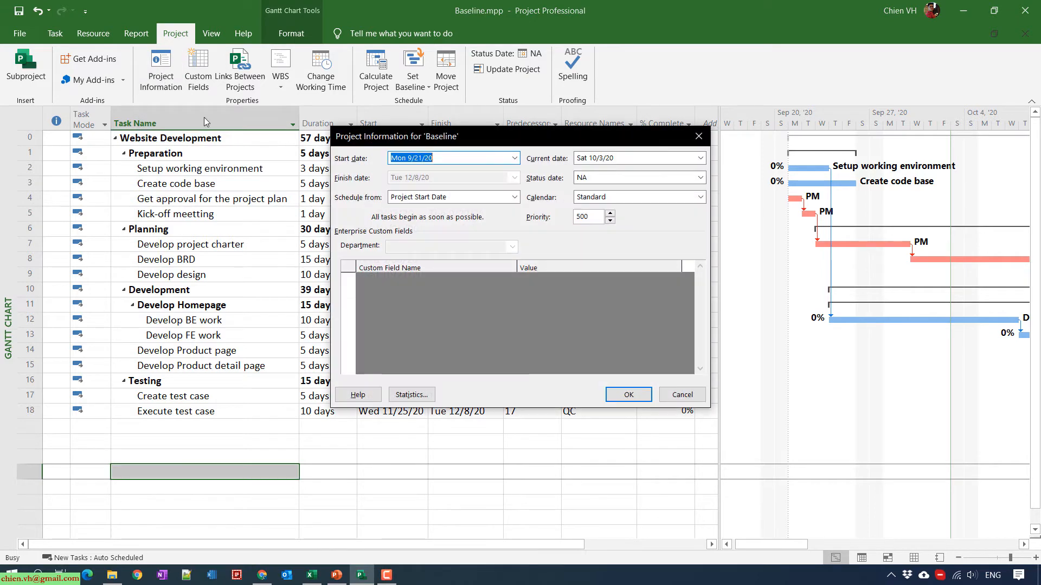
left_click(428, 394)
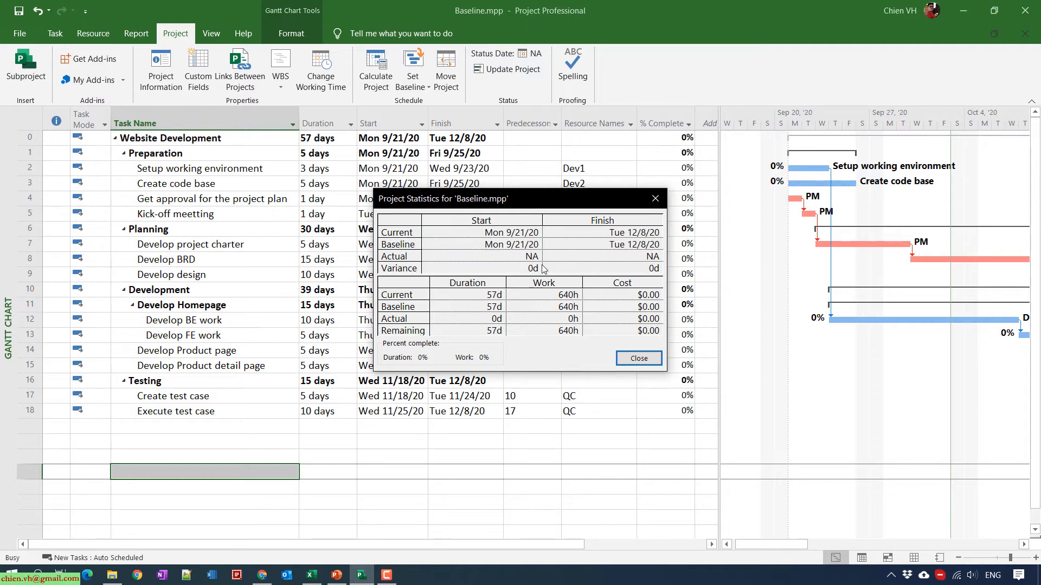
left_click(639, 359)
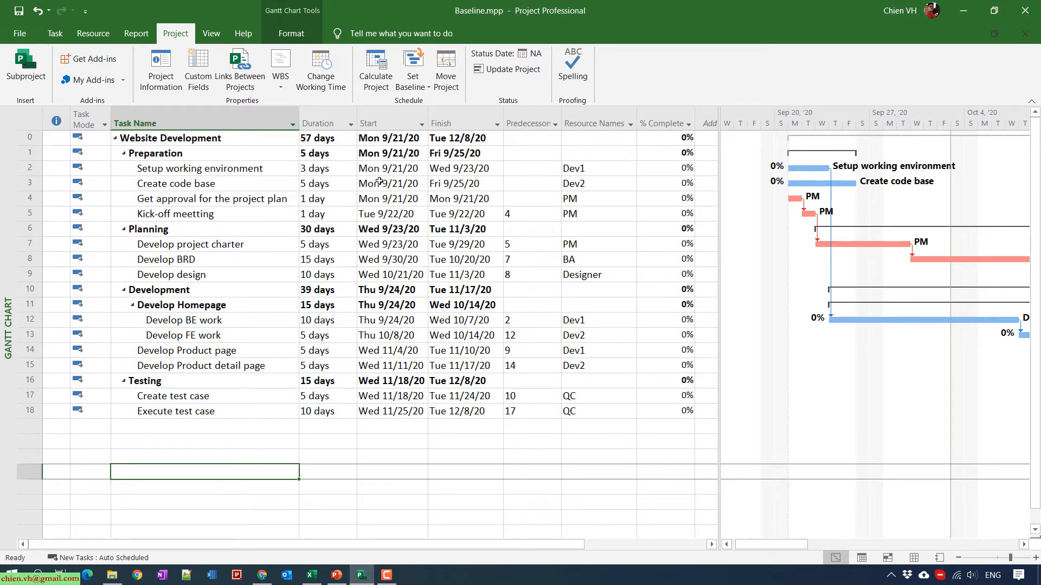
- Change Setup working environment's duration from 3 to 5 days
left_click(323, 169)
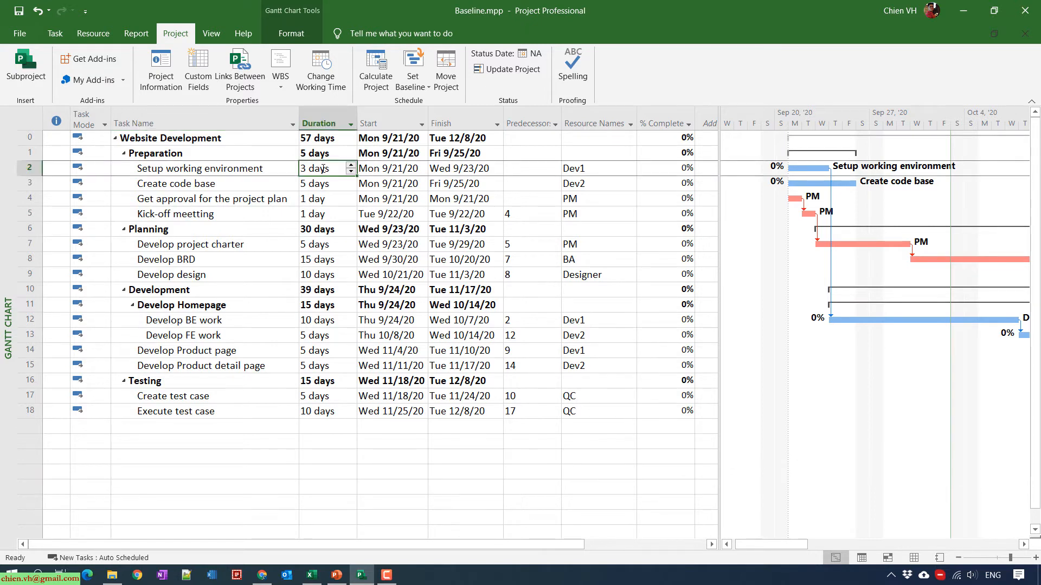
type("5")
key("Return")
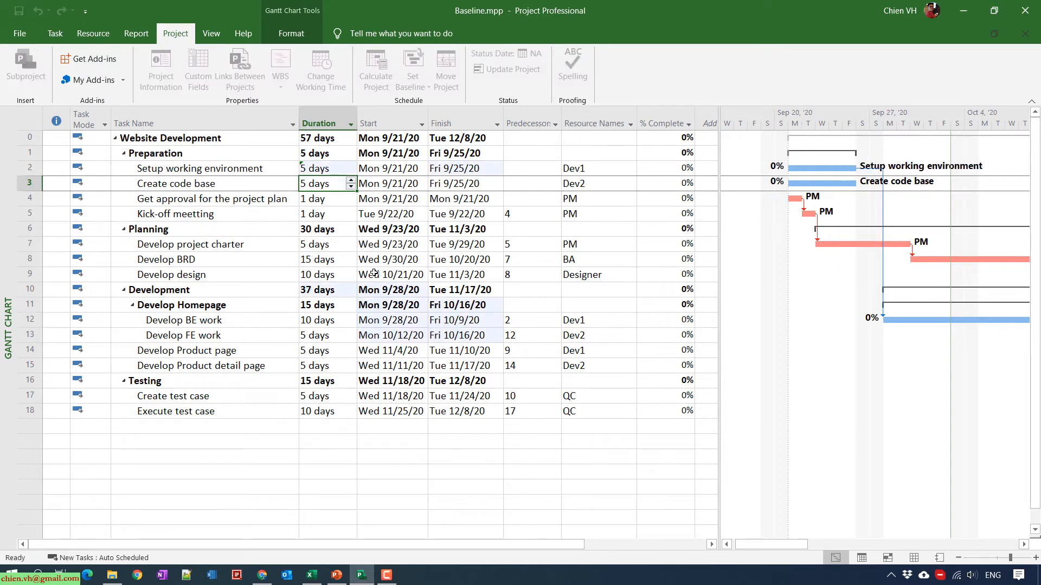
left_click(229, 460)
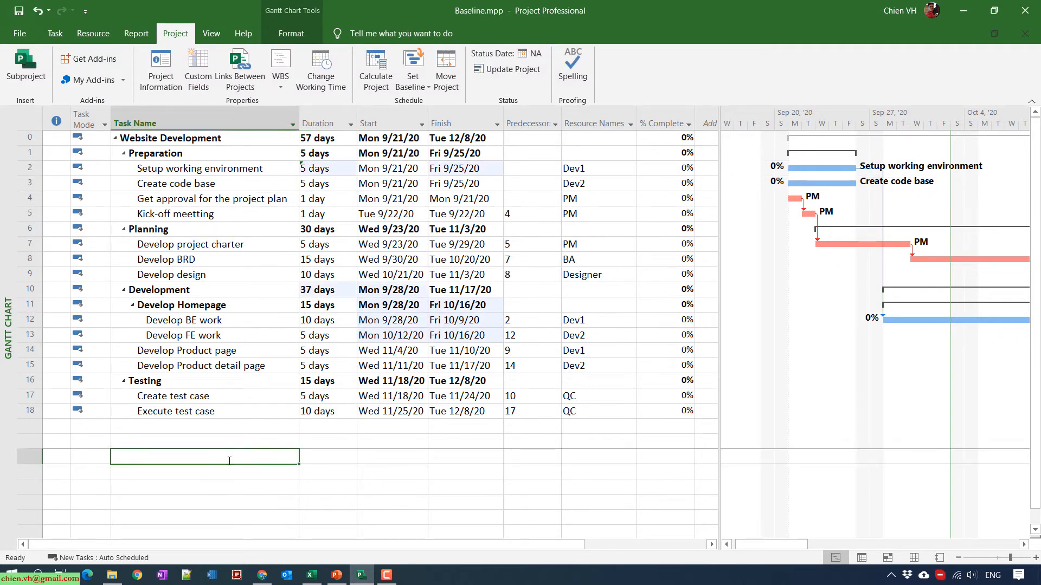
- Check Project Statistics showing current work 656h against the 640h baseline
left_click(161, 63)
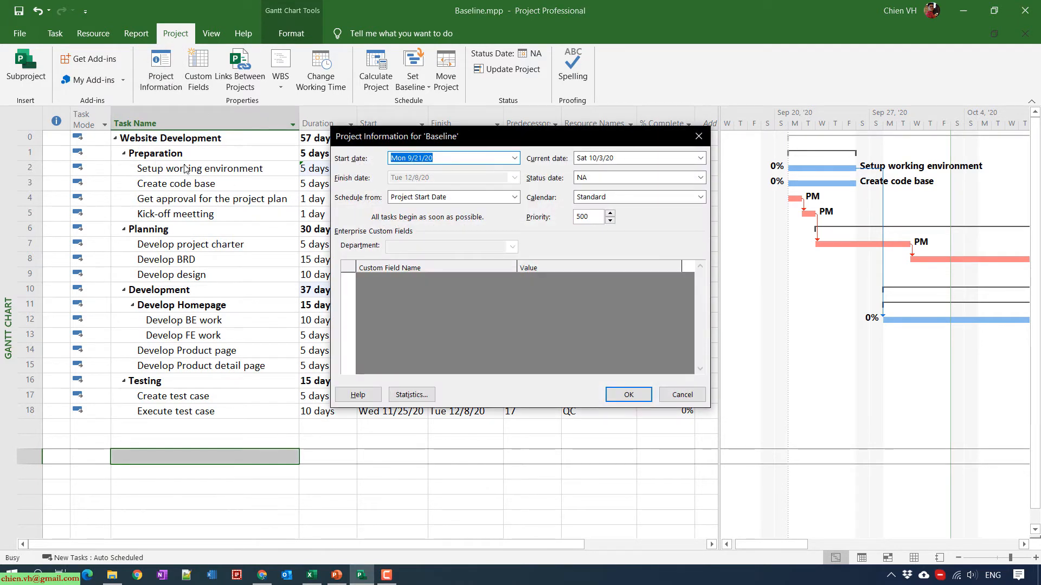
left_click(414, 397)
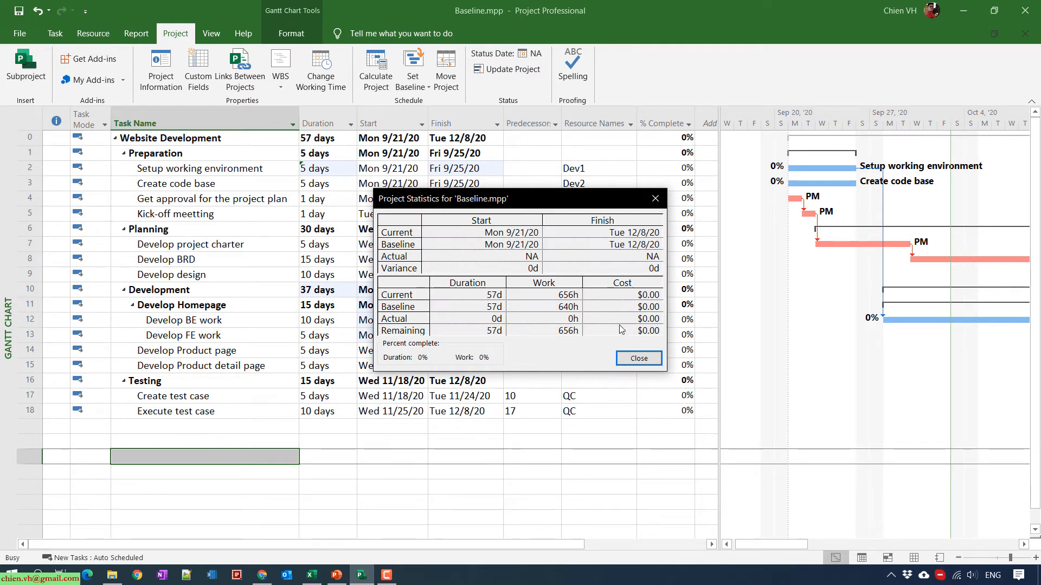
left_click(639, 358)
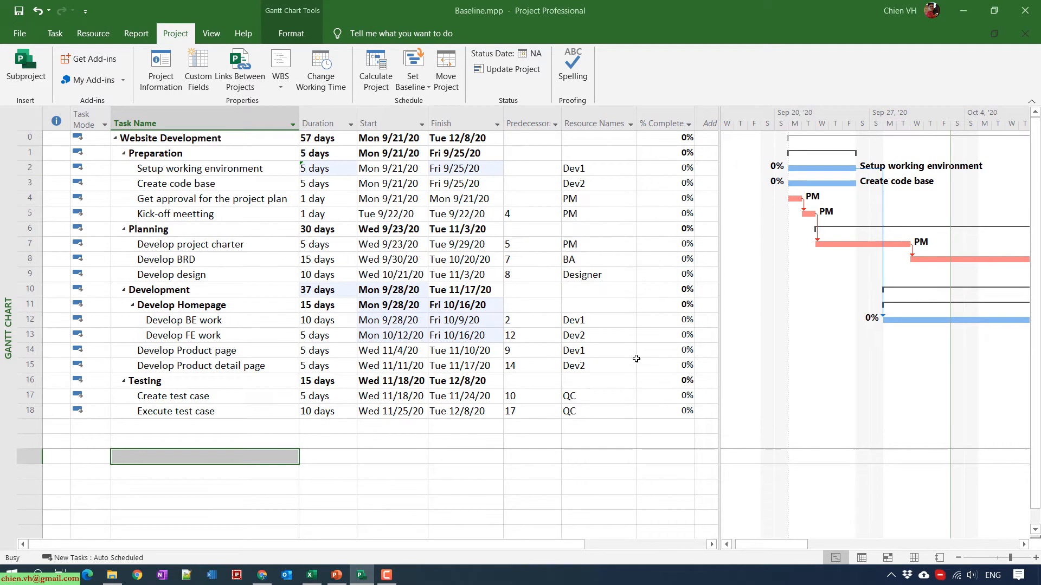
left_click(25, 169)
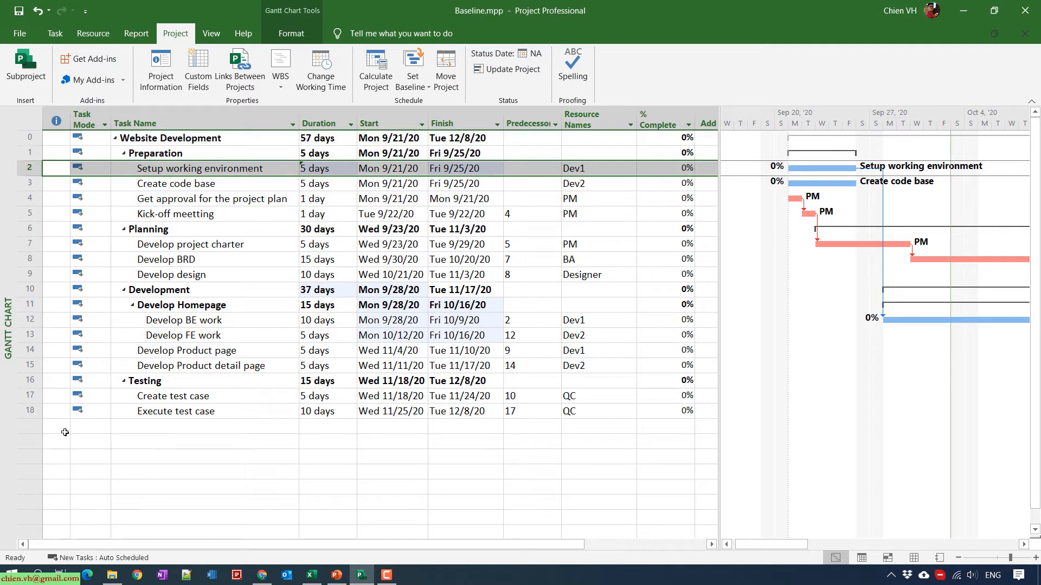
left_click(40, 413)
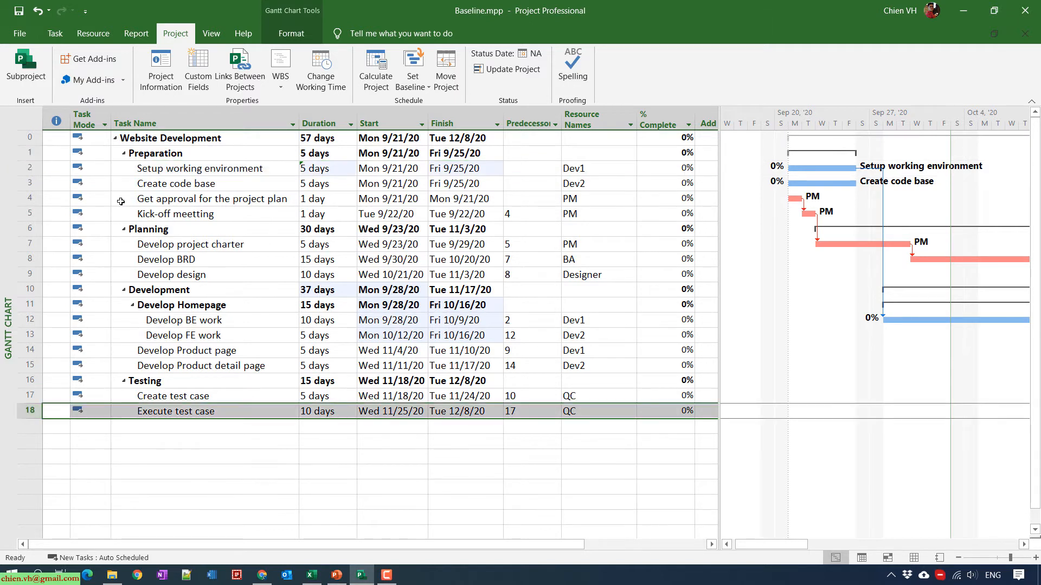
left_click(74, 196)
left_click(331, 202)
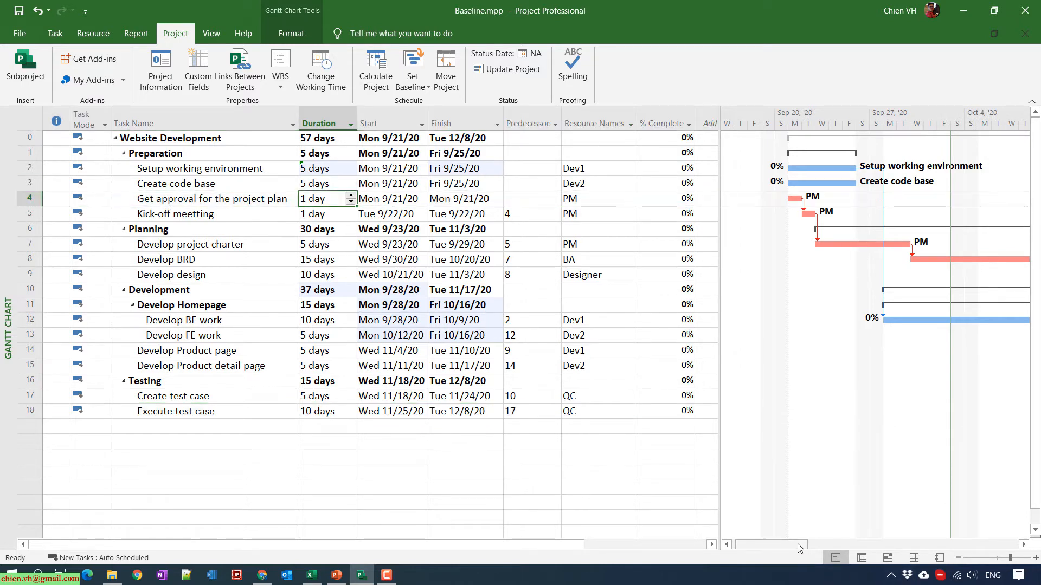
mouse_move(799, 547)
left_mouse_down()
mouse_move(836, 546)
mouse_move(796, 544)
left_mouse_up()
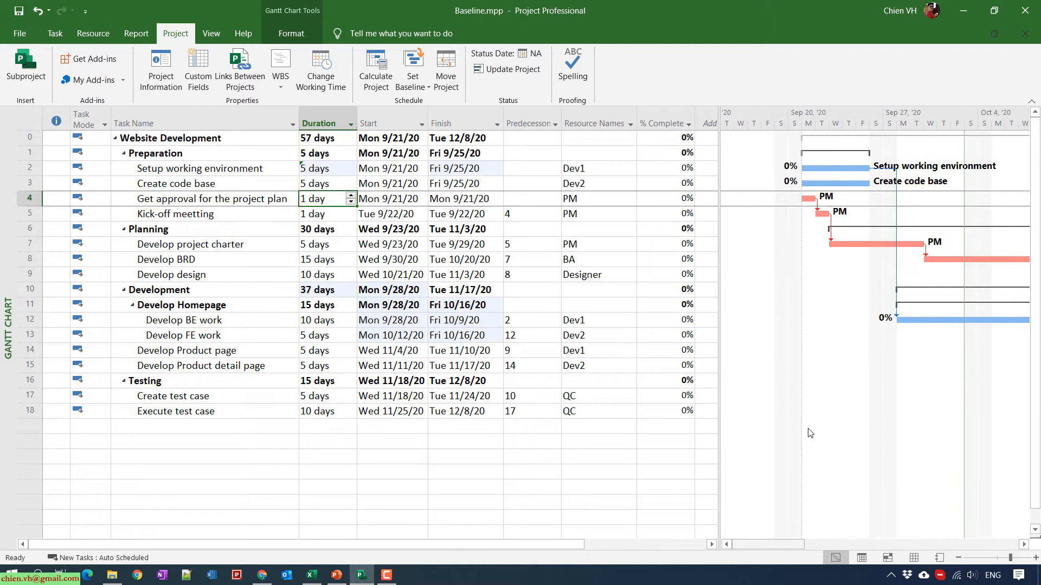
- Set Develop project charter's duration to 6 days, moving the project finish to Wed 12/9/20
left_click(839, 244)
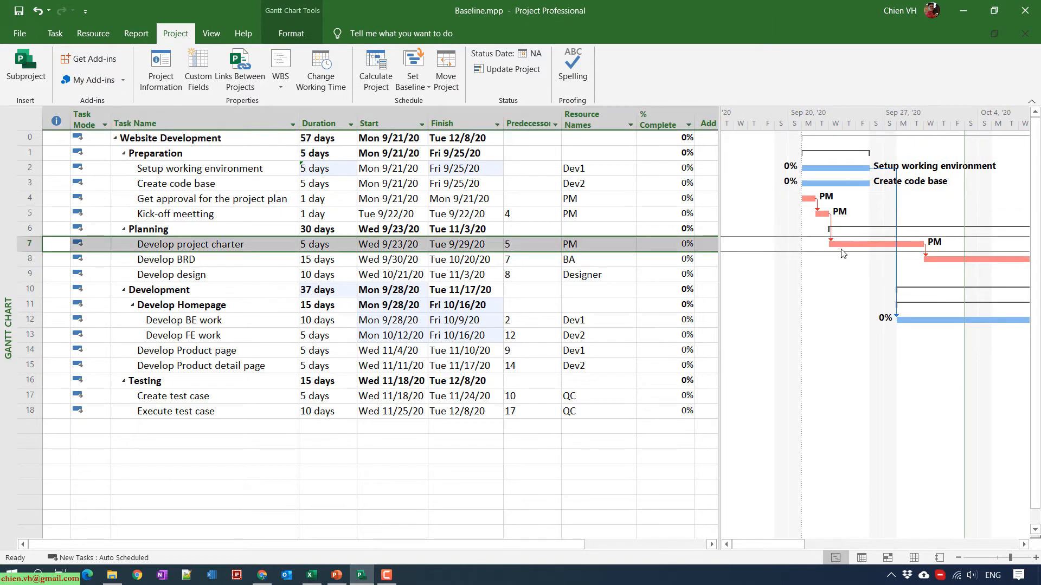
left_click(328, 245)
type("6")
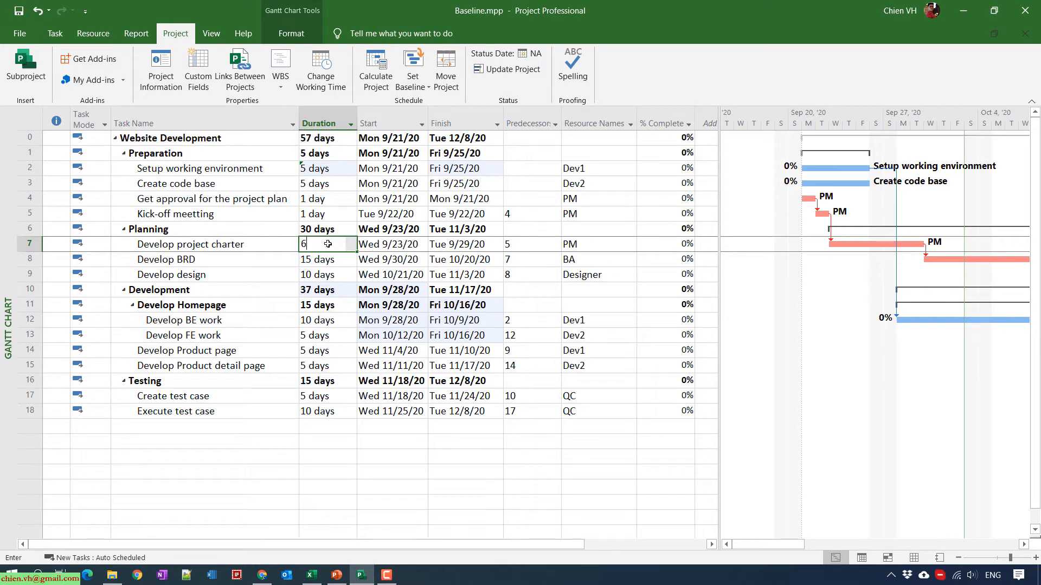
key("Return")
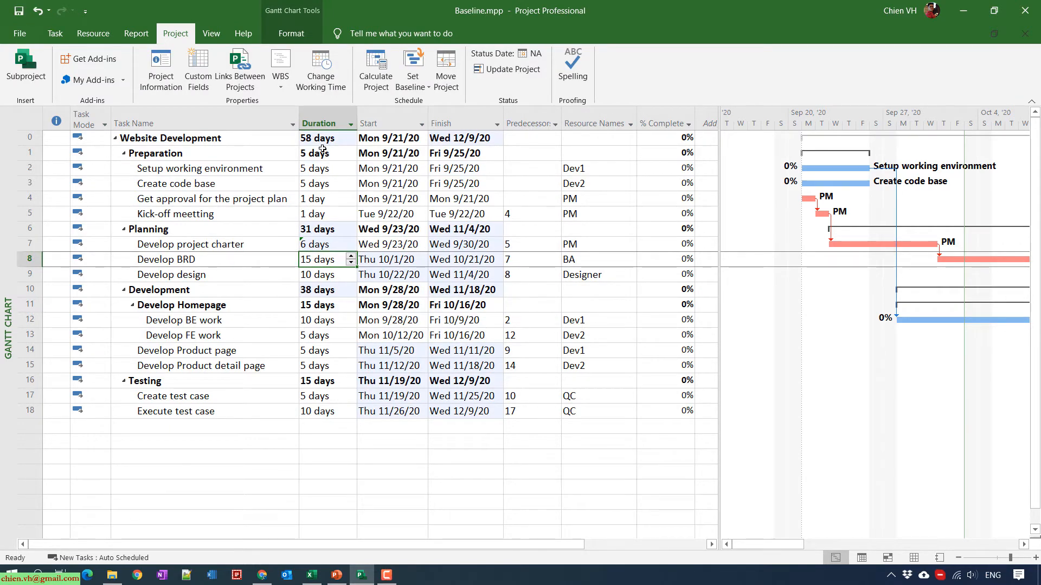
mouse_move(330, 246)
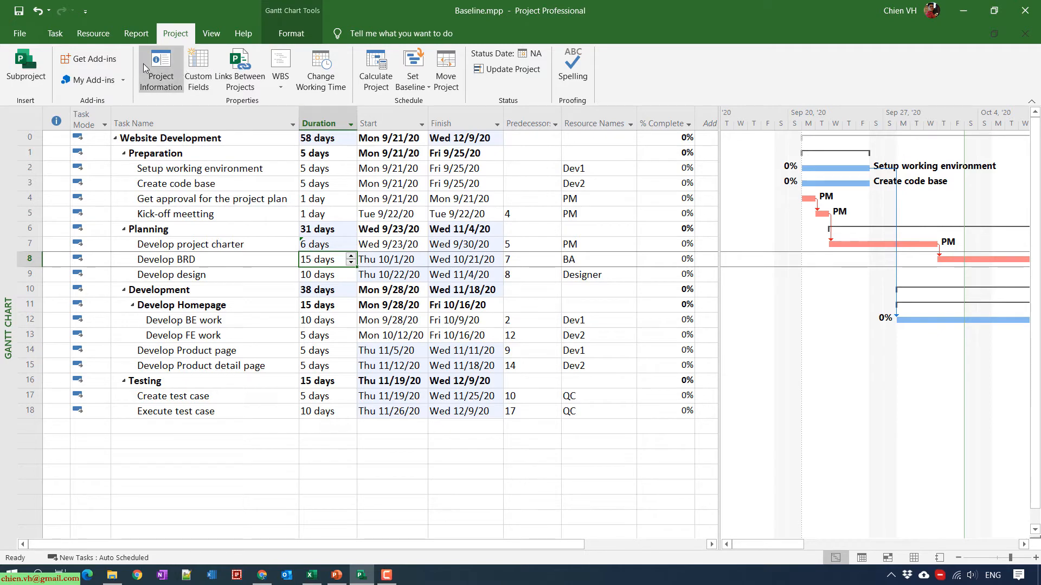
- Review Project Statistics showing a 1-day finish variance against the baseline, then close it
left_click(164, 80)
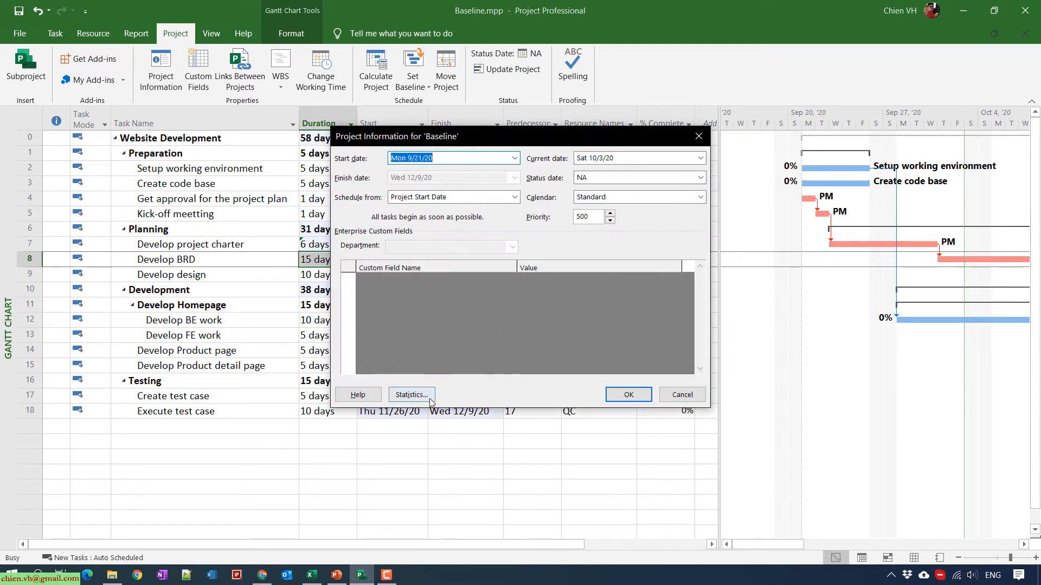
left_click(433, 407)
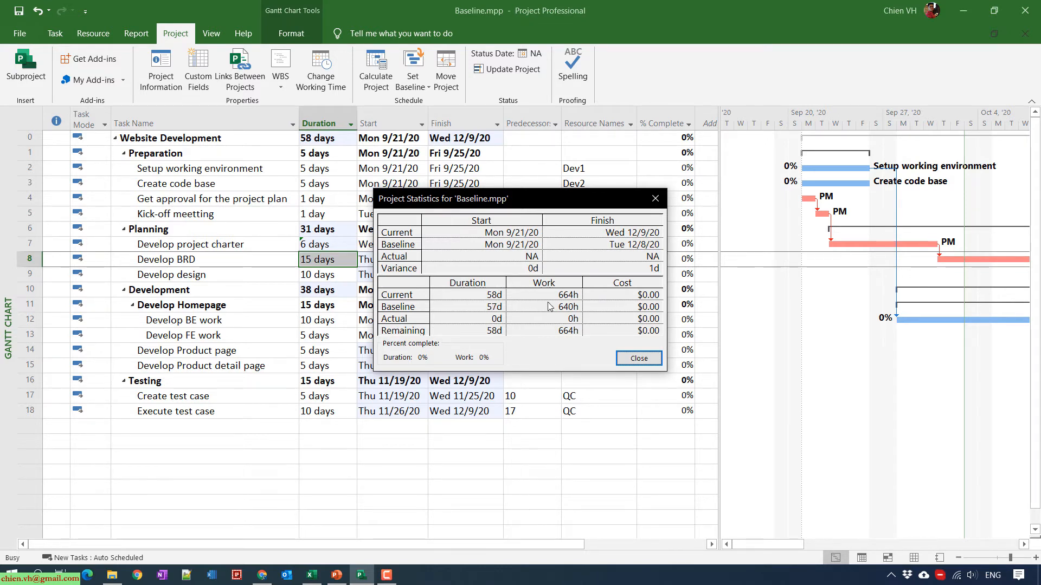
left_click(650, 359)
- Mark Setup working environment 100% complete, raising Preparation to 42% and the project to 6%
left_click(286, 470)
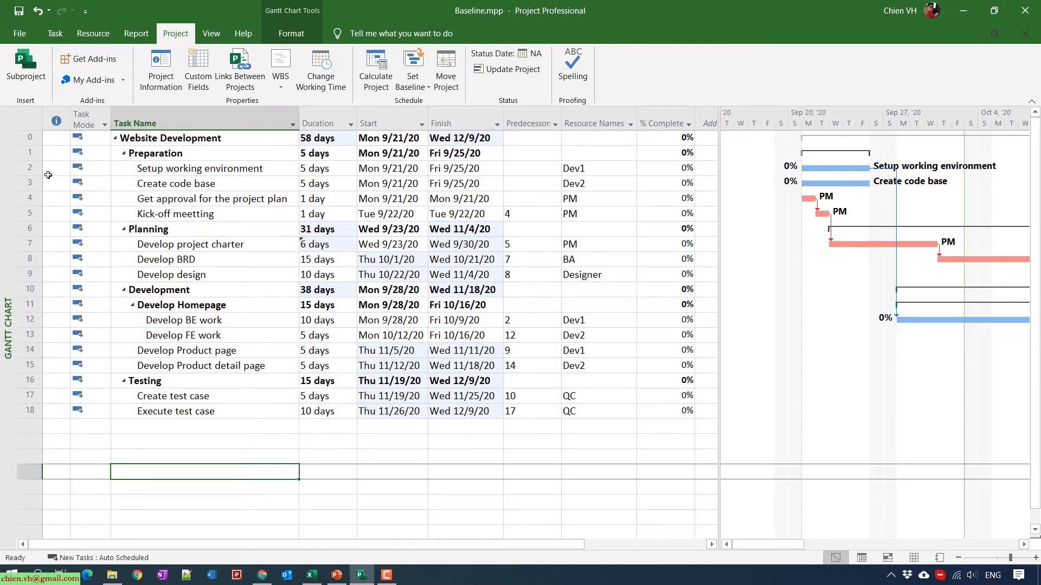
left_click(29, 168)
left_click(684, 165)
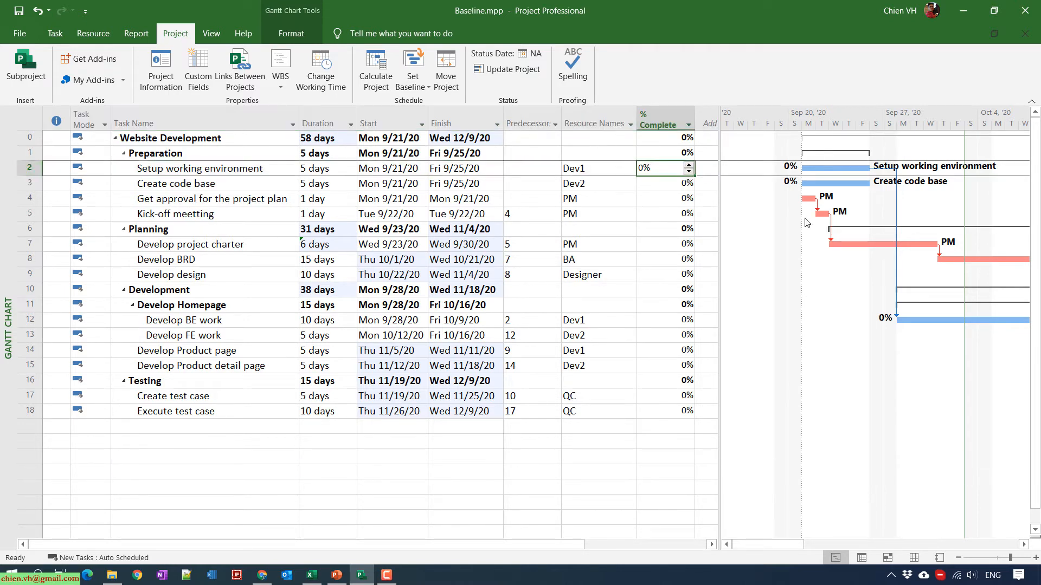
type("100")
key("Return")
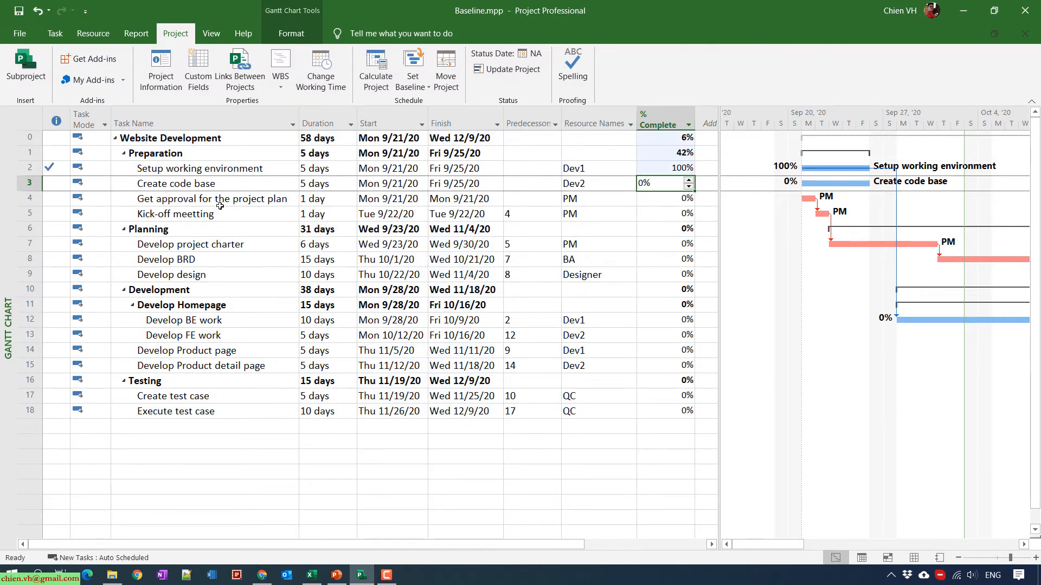
left_click(220, 205)
left_click(214, 183)
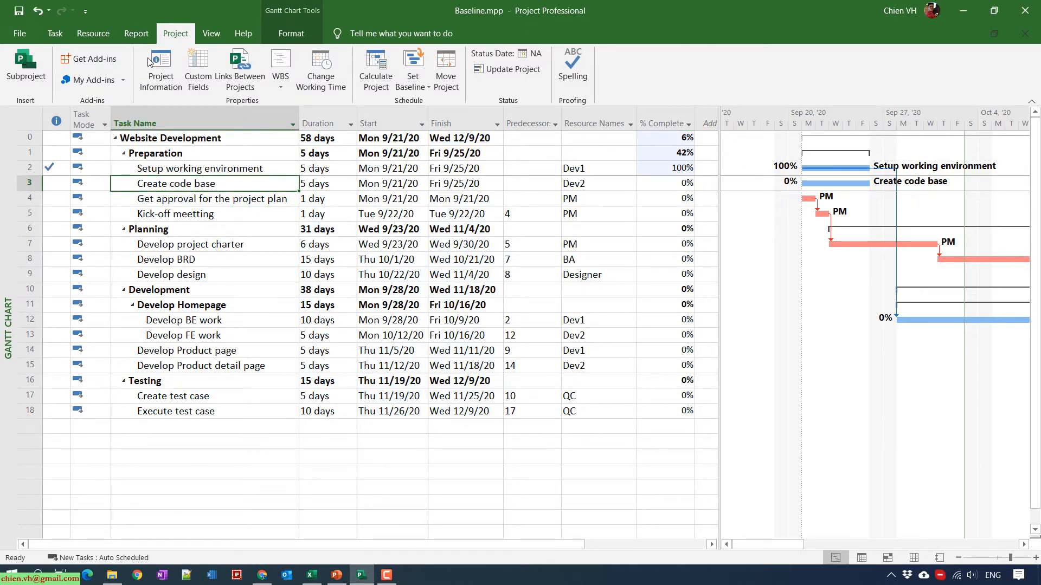
left_click(53, 32)
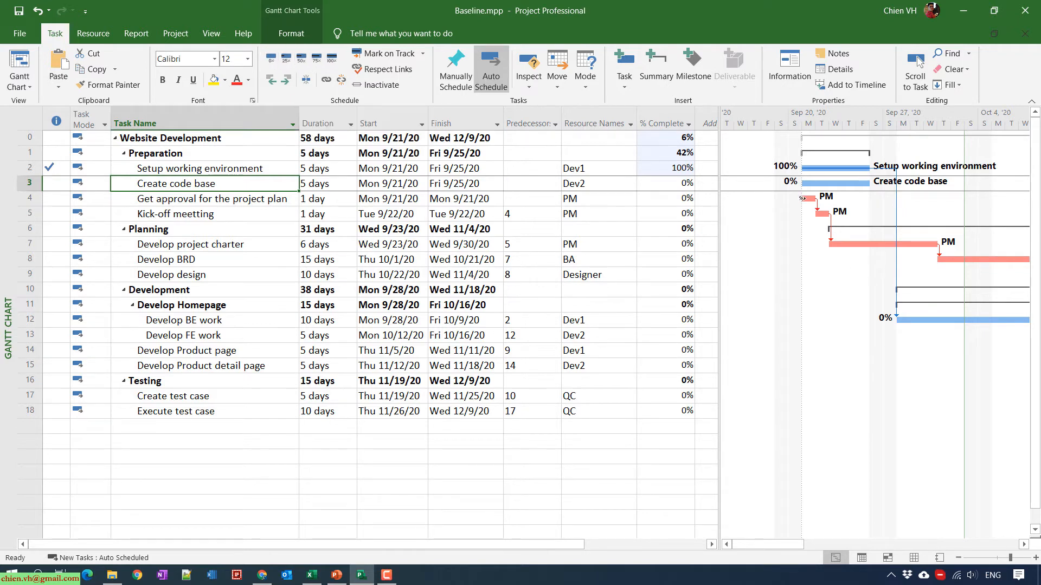
- Mark Create code base, Get approval for the project plan and Kick-off meeting 100% complete
left_click(321, 61)
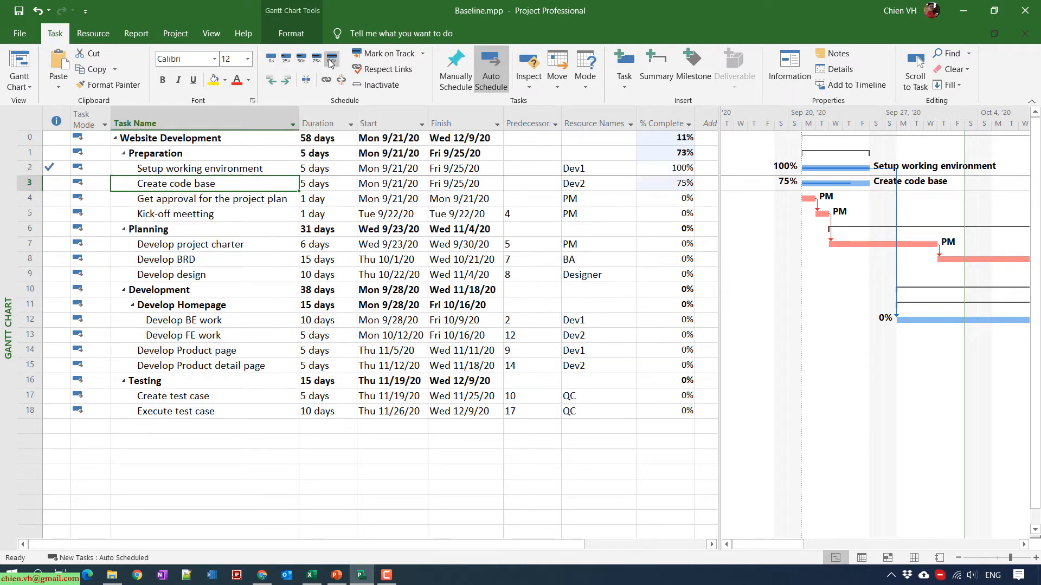
left_click(332, 57)
left_click(662, 198)
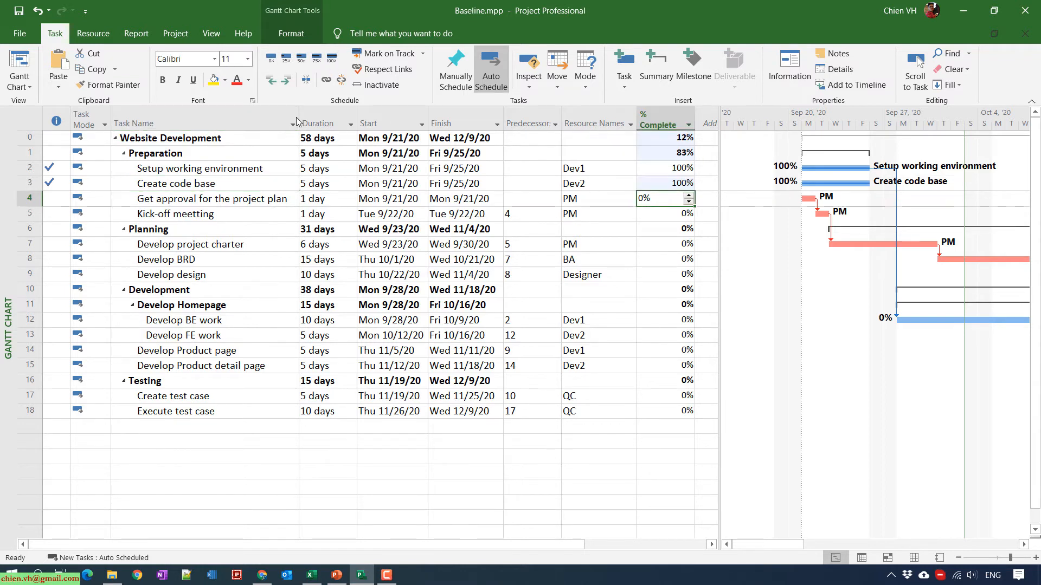
left_click(332, 57)
left_click(667, 218)
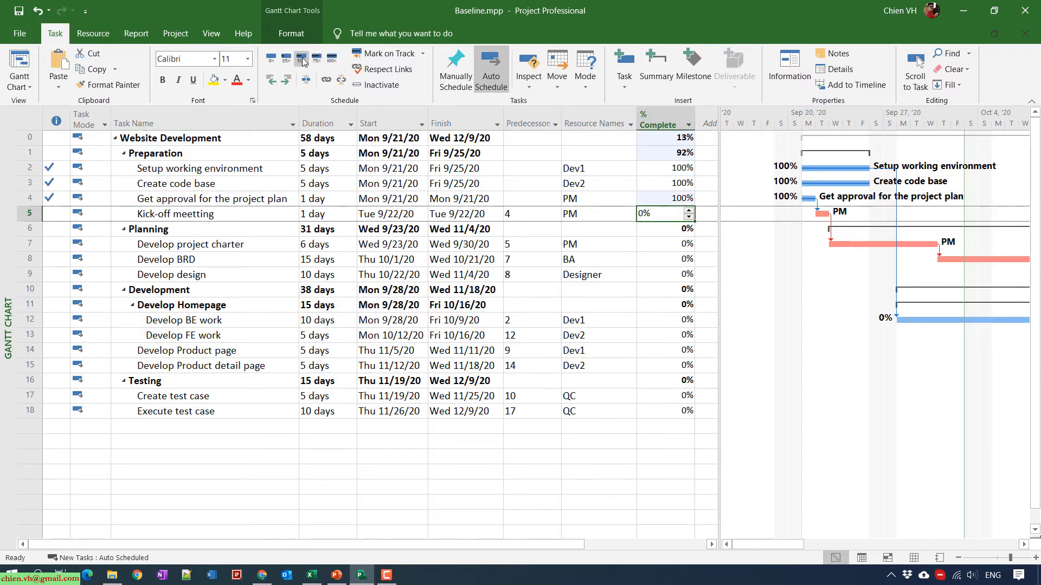
left_click(332, 58)
- Set Develop project charter to 25% and Develop BRD to 50% complete
left_click(272, 248)
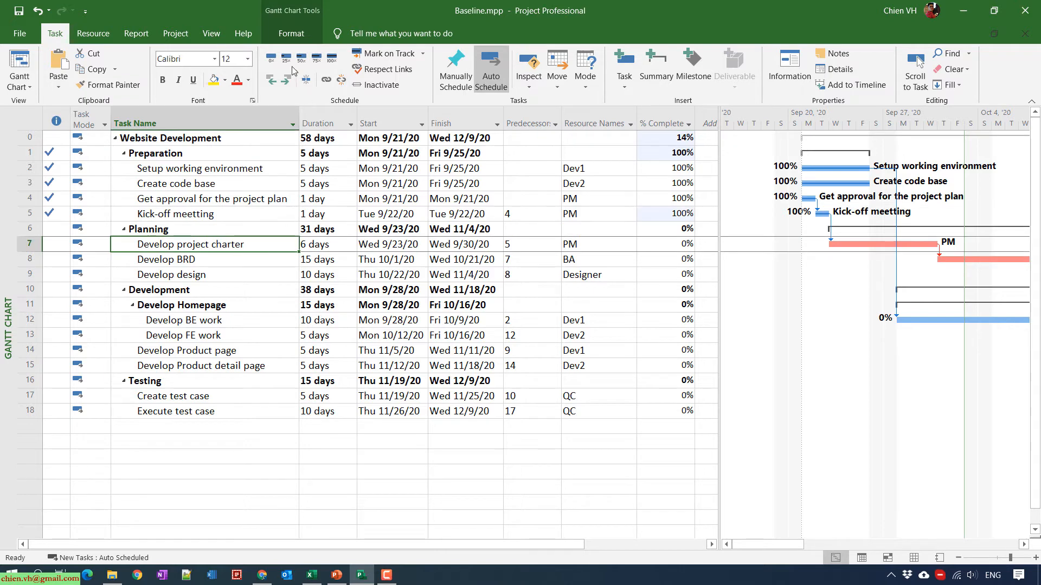
left_click(286, 56)
left_click(259, 259)
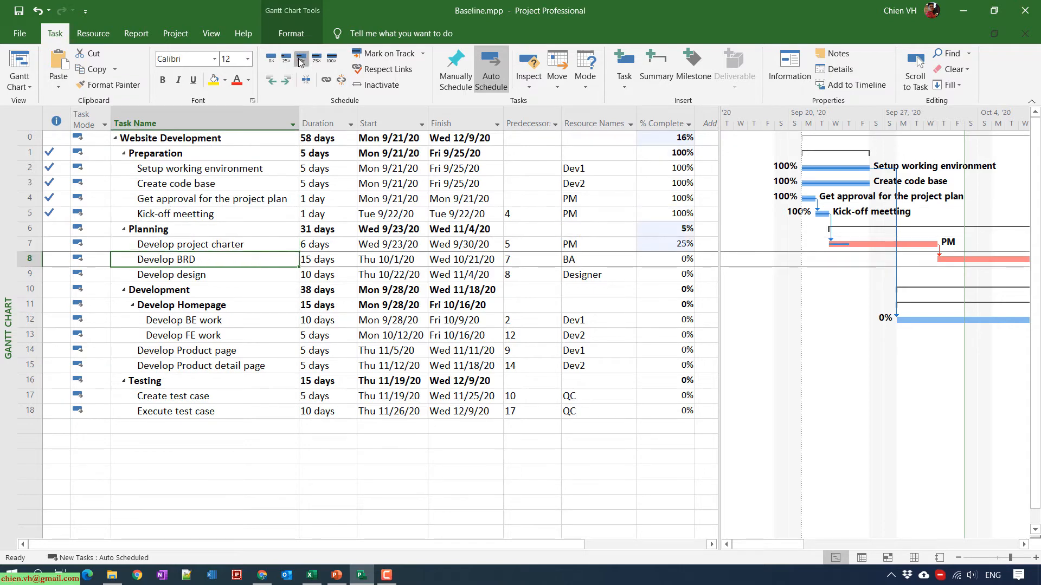
left_click(302, 56)
left_click(248, 402)
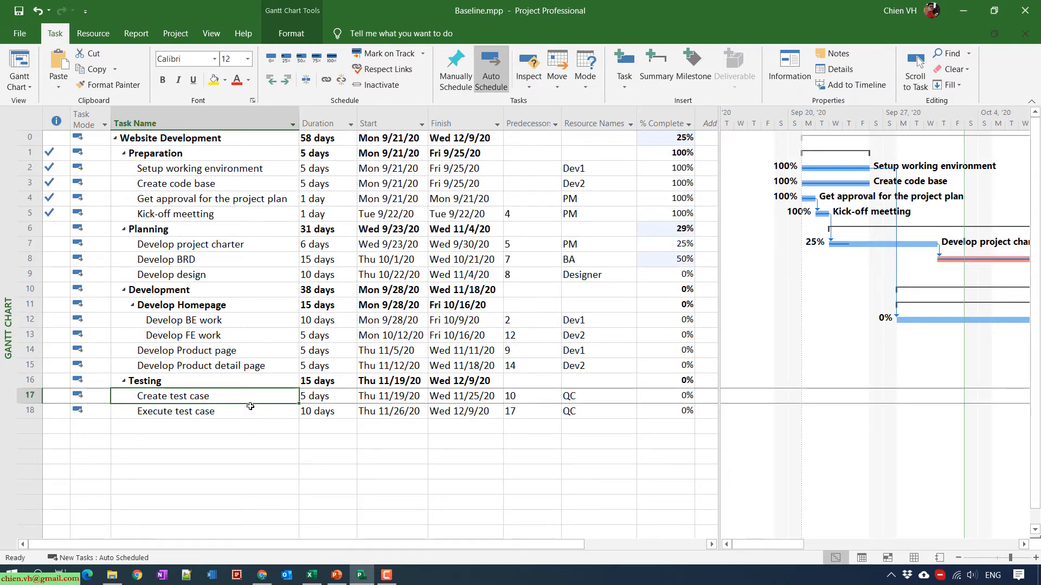
scroll(272, 428, "down", 2)
scroll(276, 442, "up", 2)
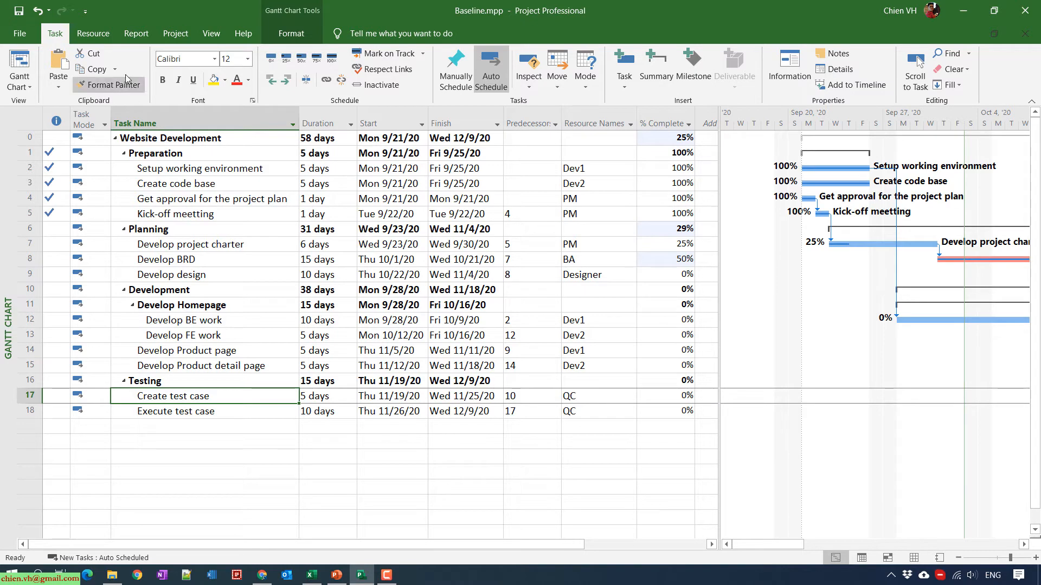
- Open Project Statistics showing 168h actual work, 496h remaining and 25% complete
left_click(174, 33)
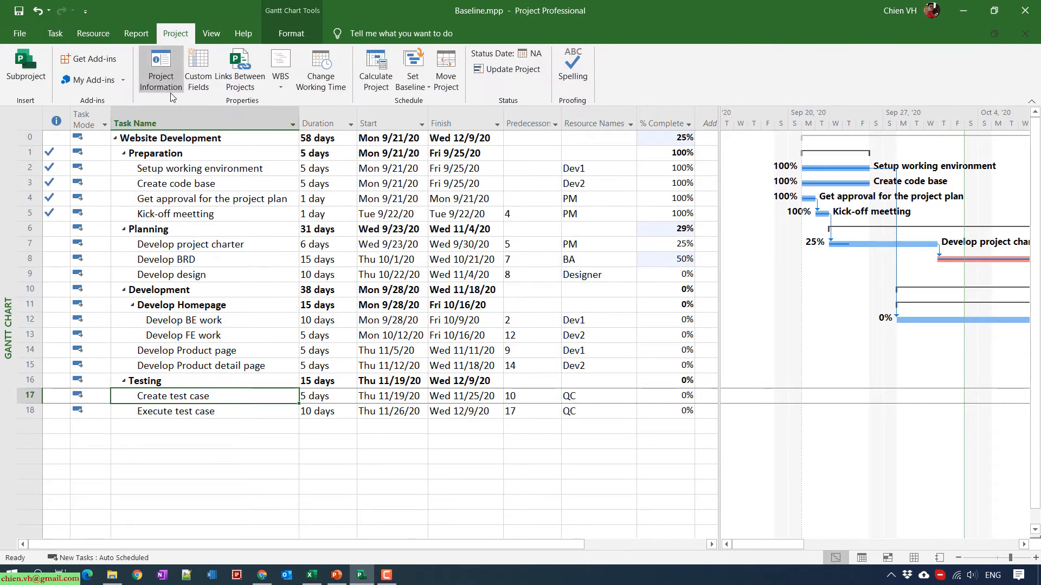
left_click(163, 73)
left_click(432, 395)
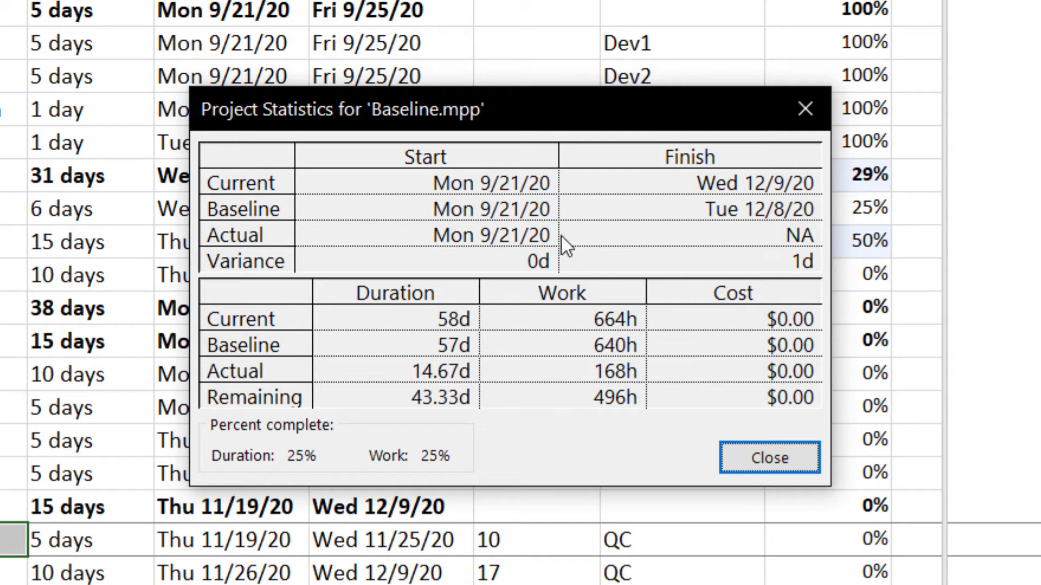
- Close the Project Statistics and save Baseline.mpp
left_click_drag(574, 107, 536, 115)
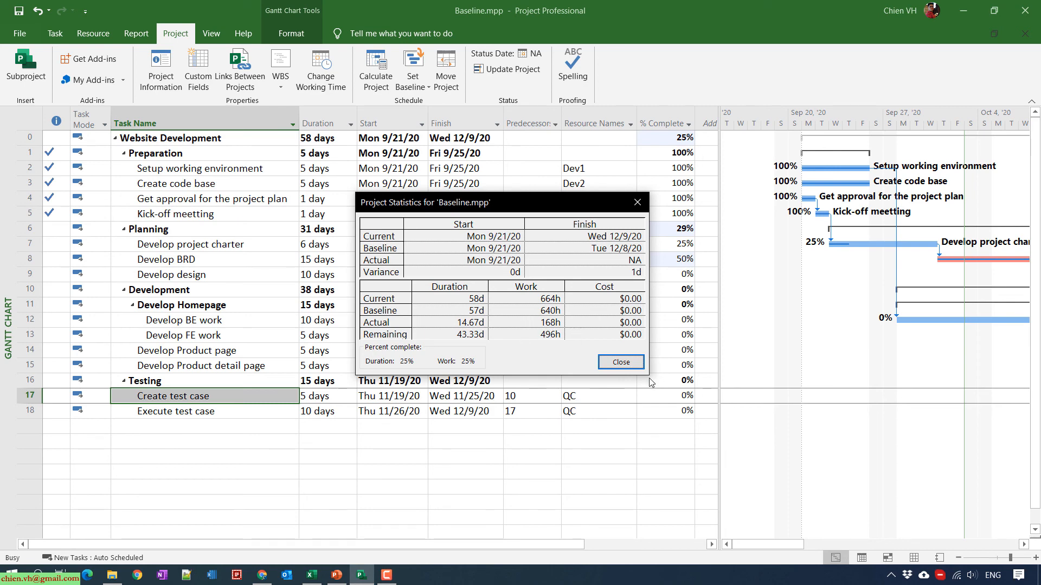
left_click(620, 363)
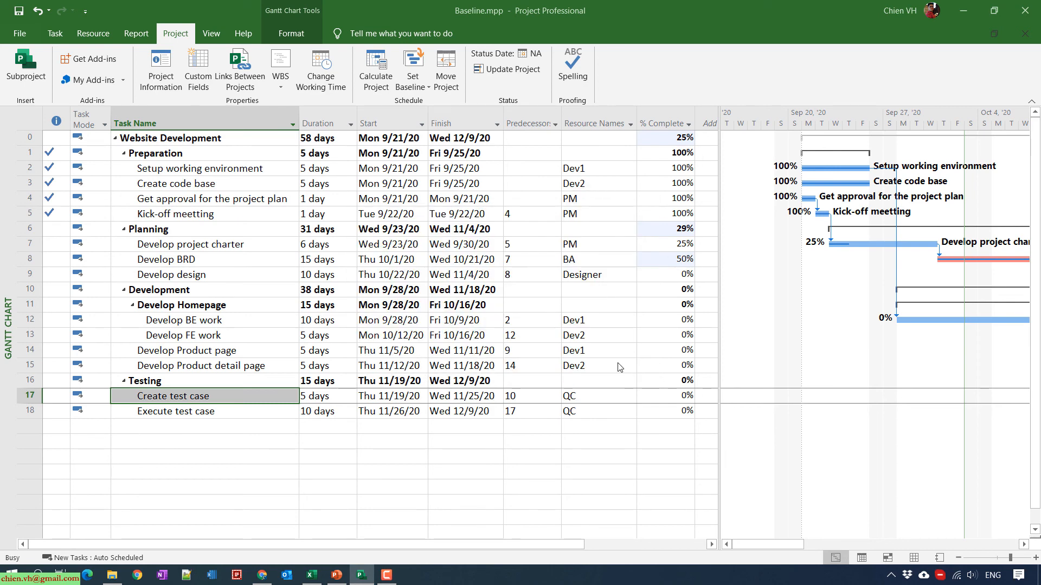
left_click(18, 12)
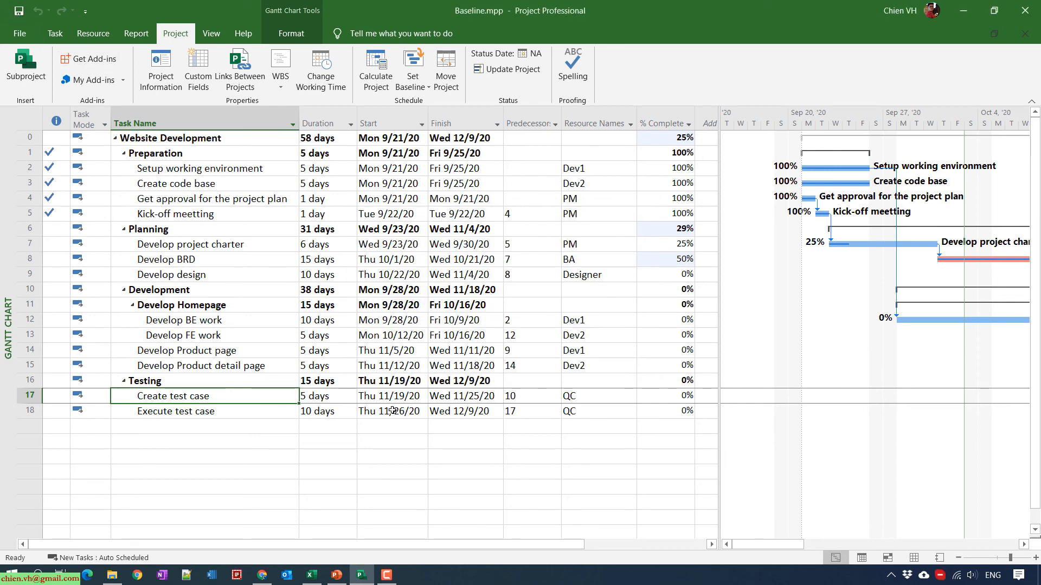